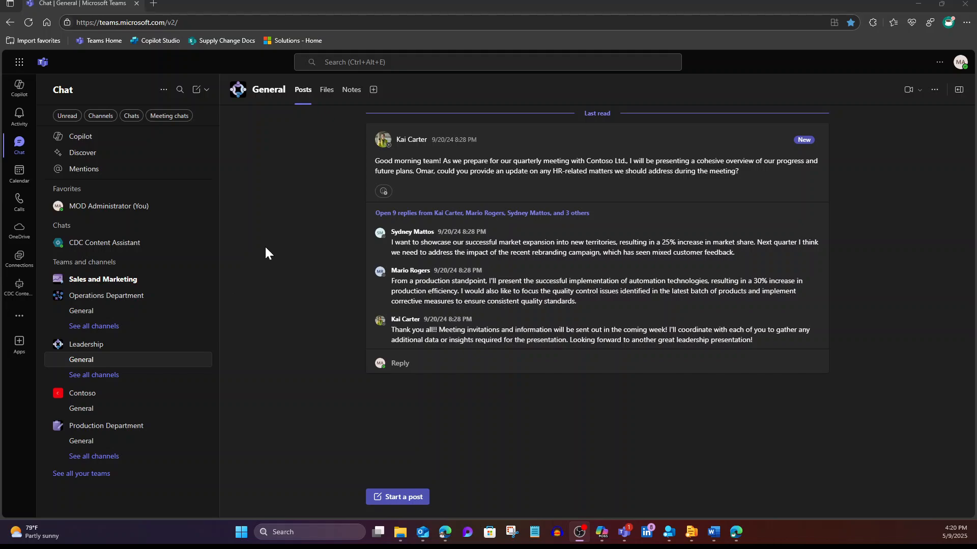
Go to the Microsoft 365 home site and create a new Clipchamp video project.
{"action": "left_click", "coordinate": [20, 64]}
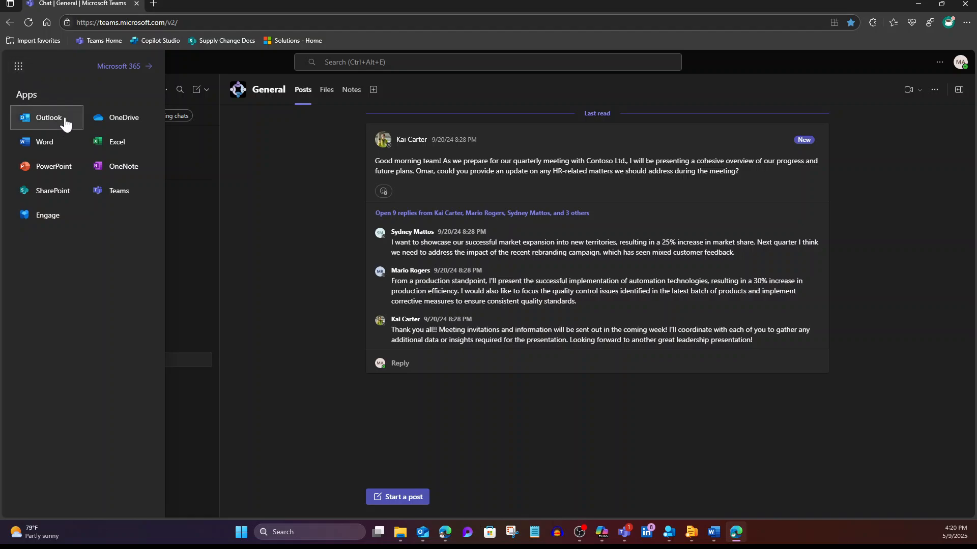
{"action": "left_click", "coordinate": [126, 73]}
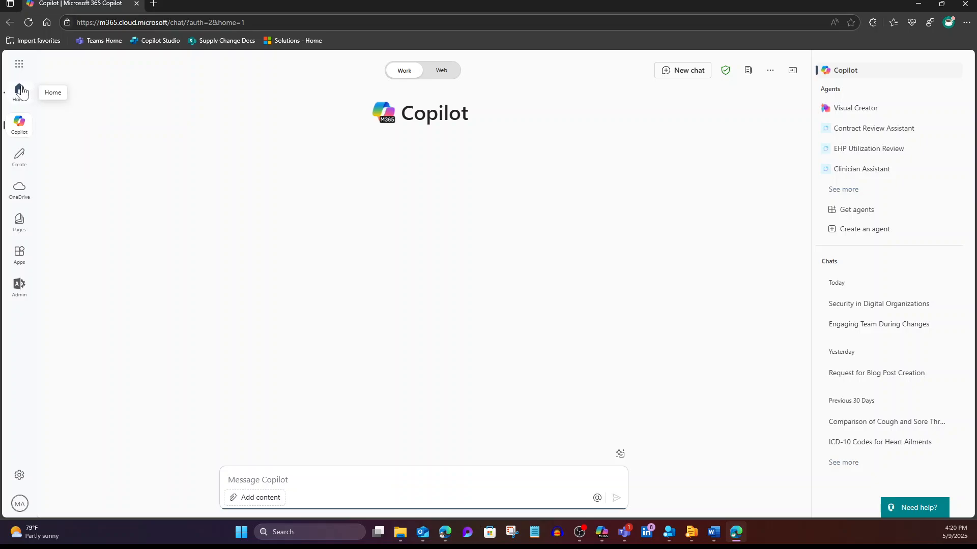
{"action": "left_click", "coordinate": [18, 159]}
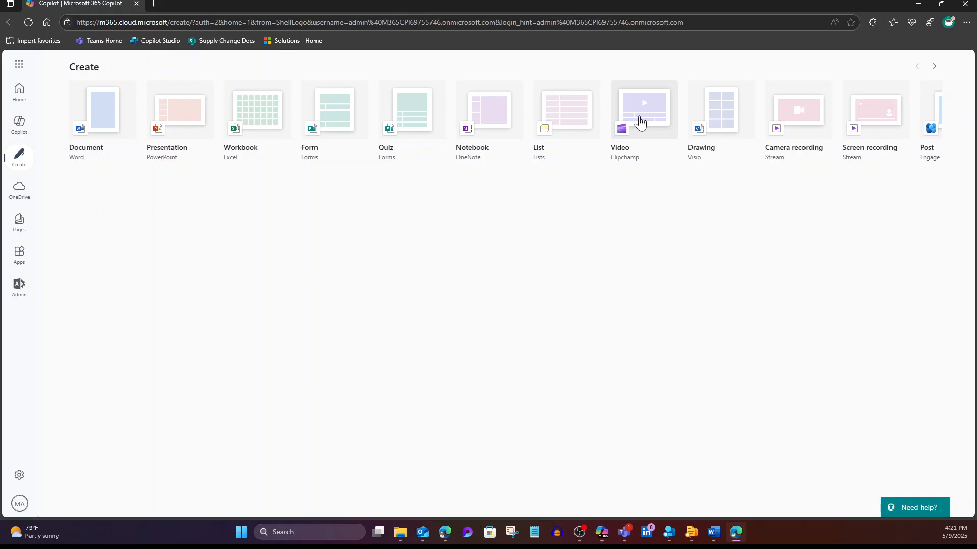
{"action": "left_click", "coordinate": [640, 122]}
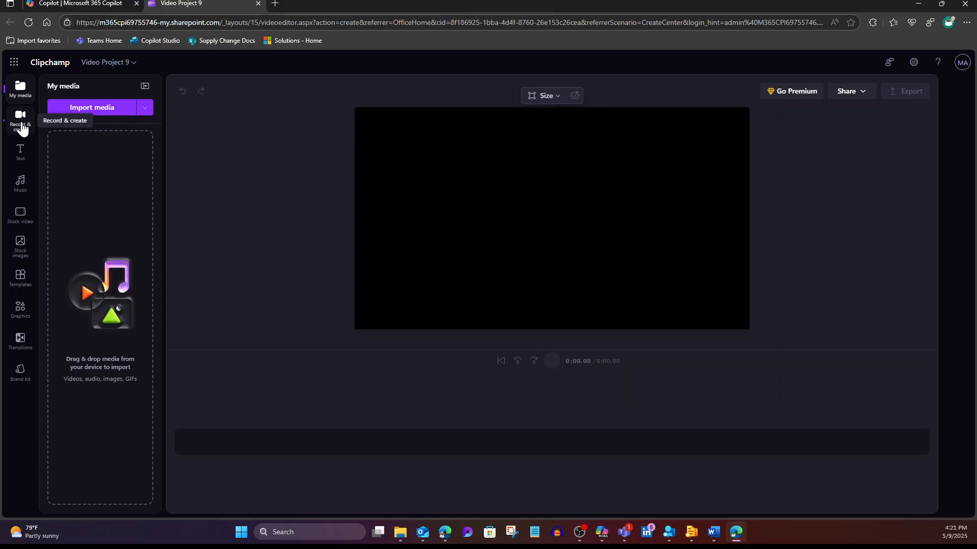
Add a text-to-speech clip to the timeline and open its settings at the empty narration text.
{"action": "left_click", "coordinate": [22, 127]}
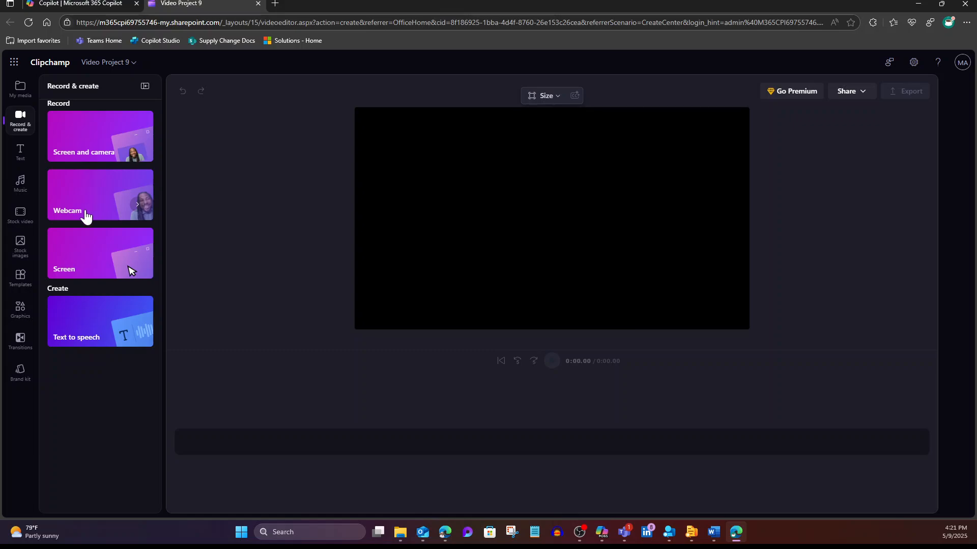
{"action": "left_click", "coordinate": [84, 331]}
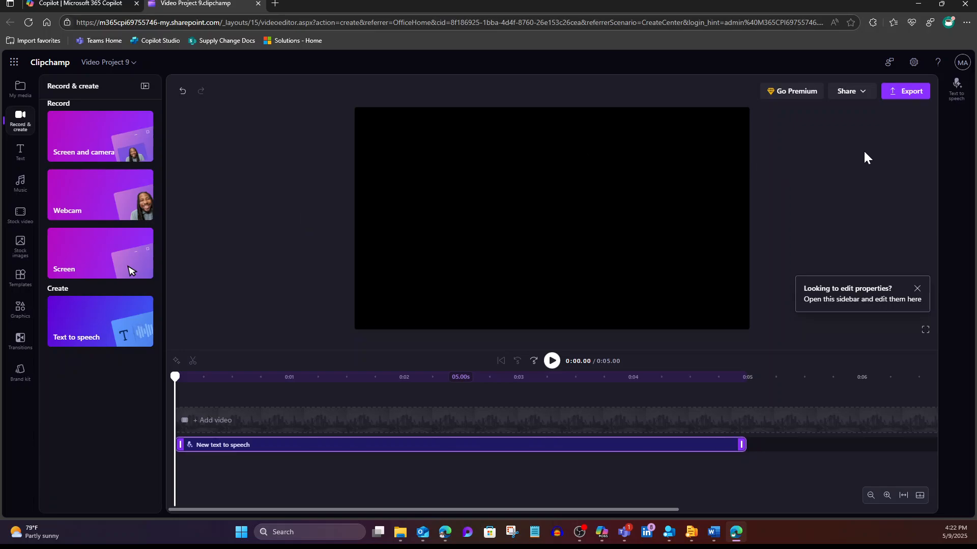
{"action": "left_click", "coordinate": [958, 96]}
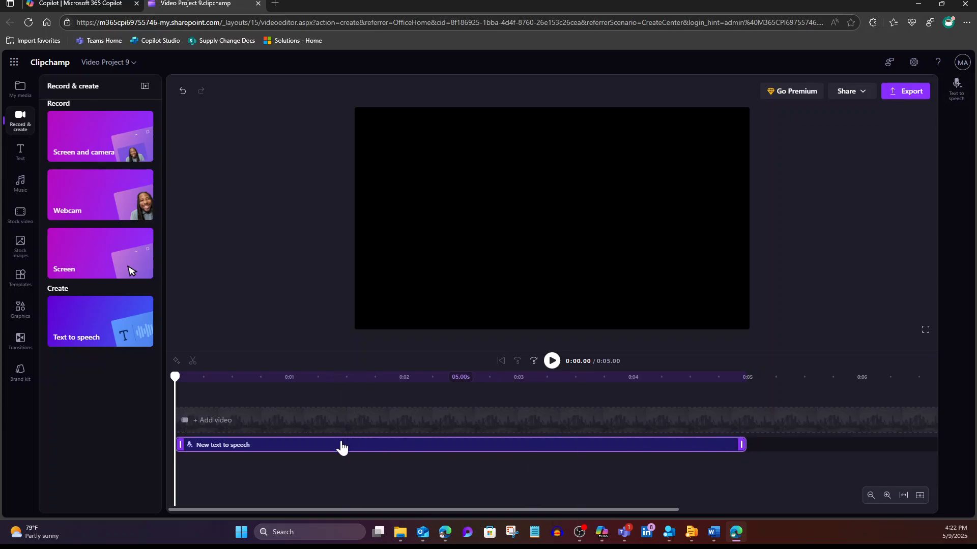
{"action": "left_click", "coordinate": [341, 414]}
{"action": "left_click", "coordinate": [398, 446]}
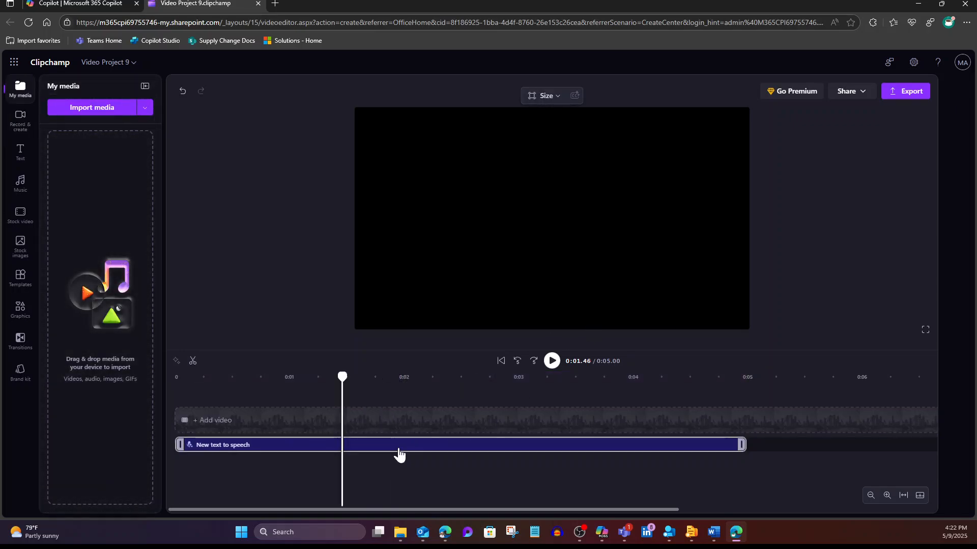
{"action": "left_click", "coordinate": [957, 88]}
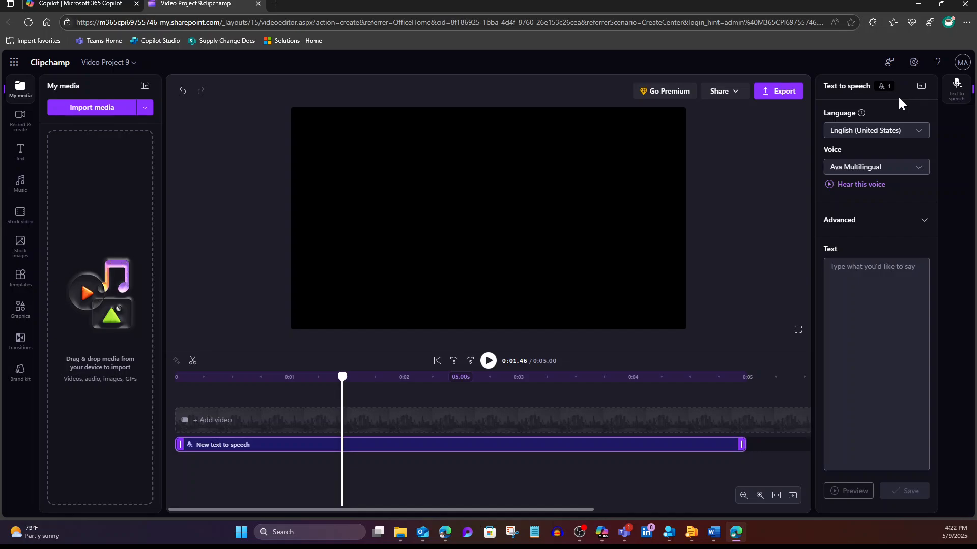
{"action": "left_click", "coordinate": [922, 223]}
{"action": "left_click", "coordinate": [922, 223]}
{"action": "left_click", "coordinate": [830, 267]}
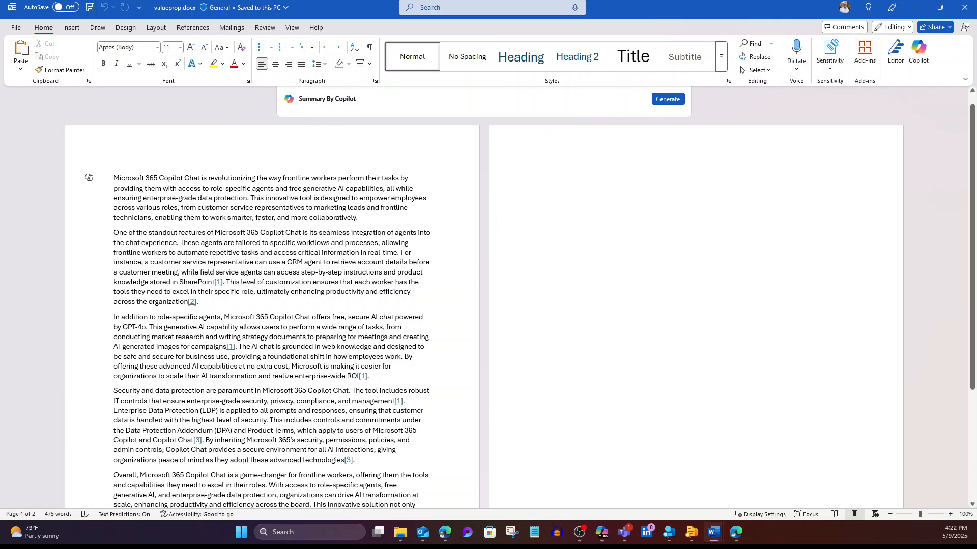
Copy the entire text of valueprop.docx in Word.
{"action": "left_click", "coordinate": [759, 71]}
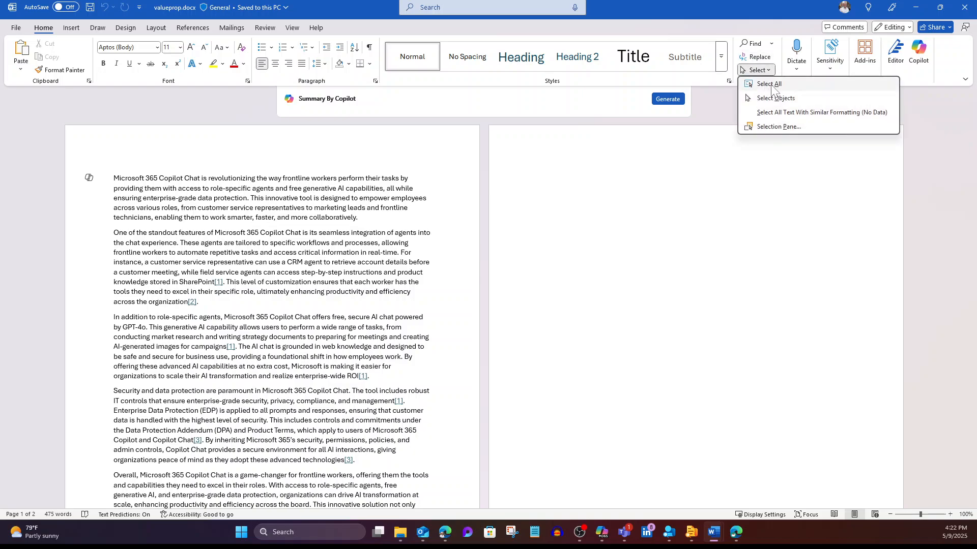
{"action": "left_click", "coordinate": [772, 85]}
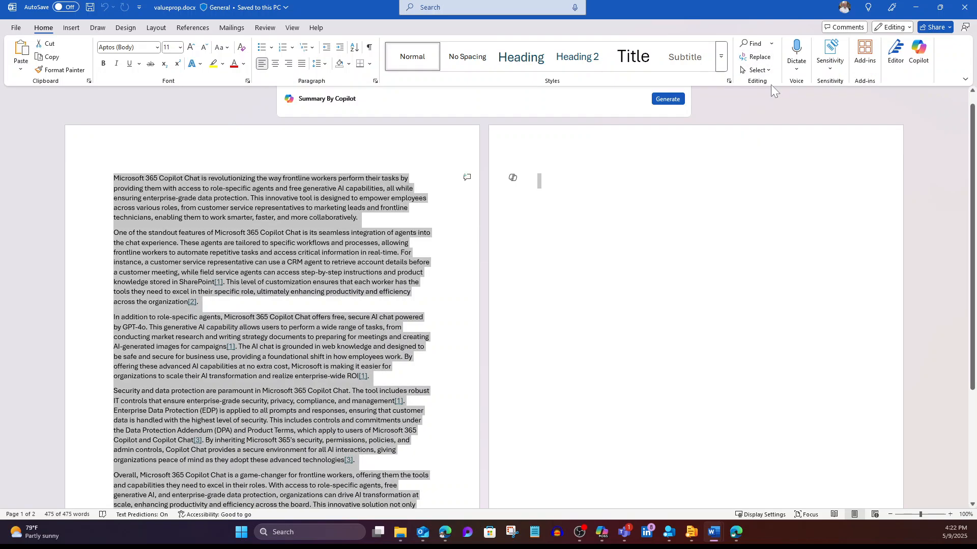
{"action": "left_click", "coordinate": [54, 58]}
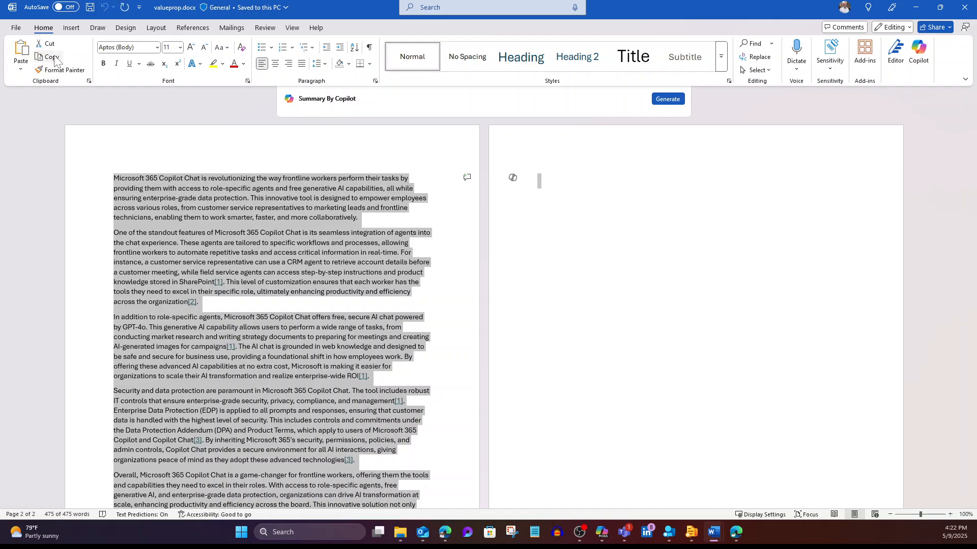
Return to Clipchamp, paste the copied document text as the text-to-speech narration and save it.
{"action": "left_click", "coordinate": [916, 7]}
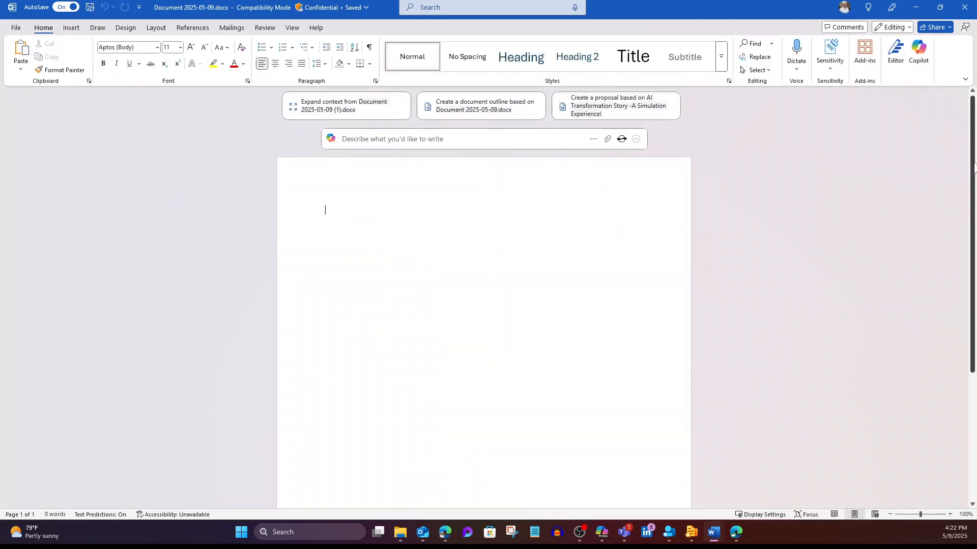
{"action": "left_click", "coordinate": [915, 7]}
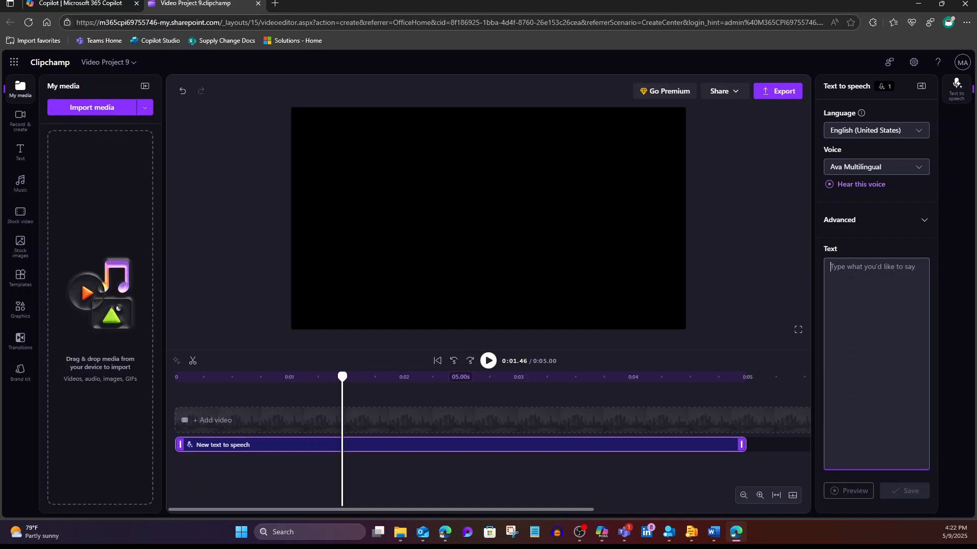
{"action": "key", "text": "ctrl+v"}
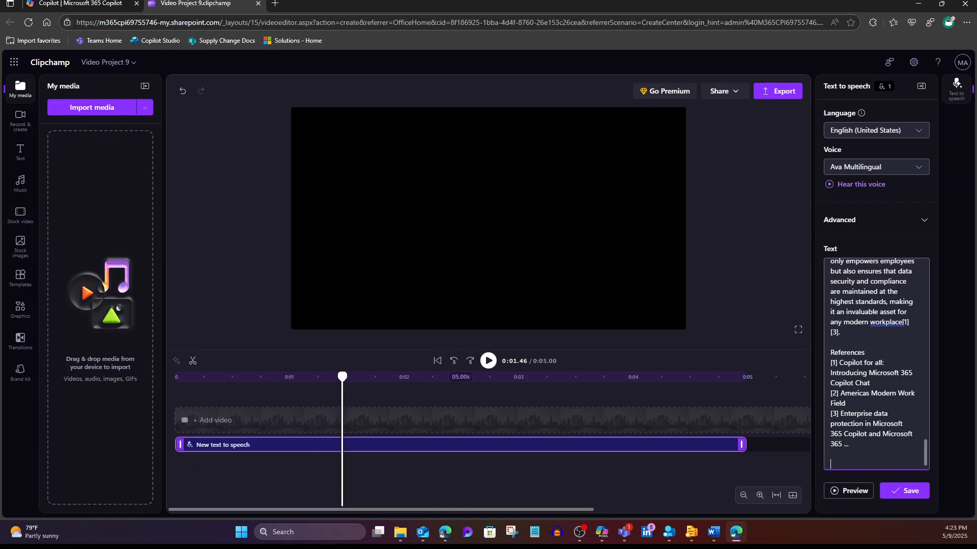
{"action": "scroll", "coordinate": [875, 364], "scroll_direction": "up", "scroll_amount": 15}
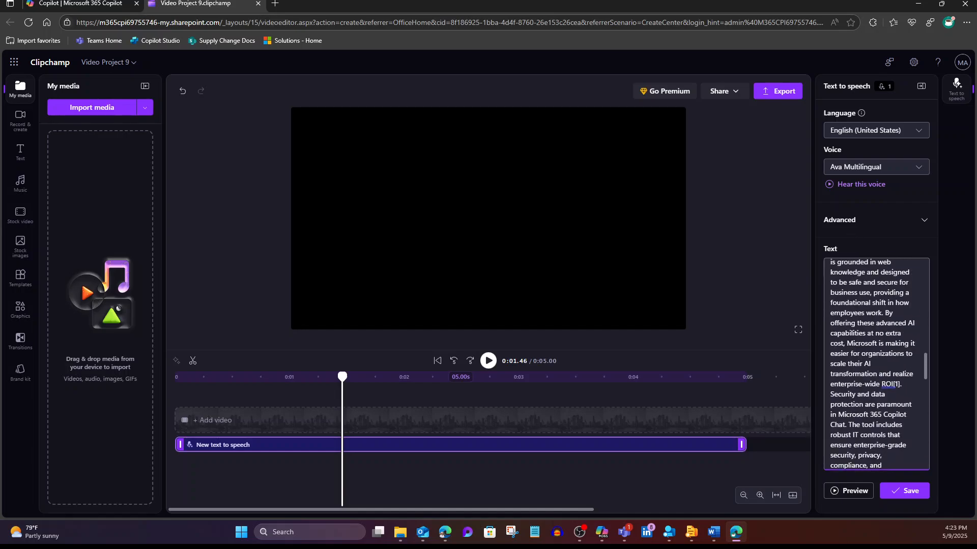
{"action": "scroll", "coordinate": [875, 363], "scroll_direction": "up", "scroll_amount": 10}
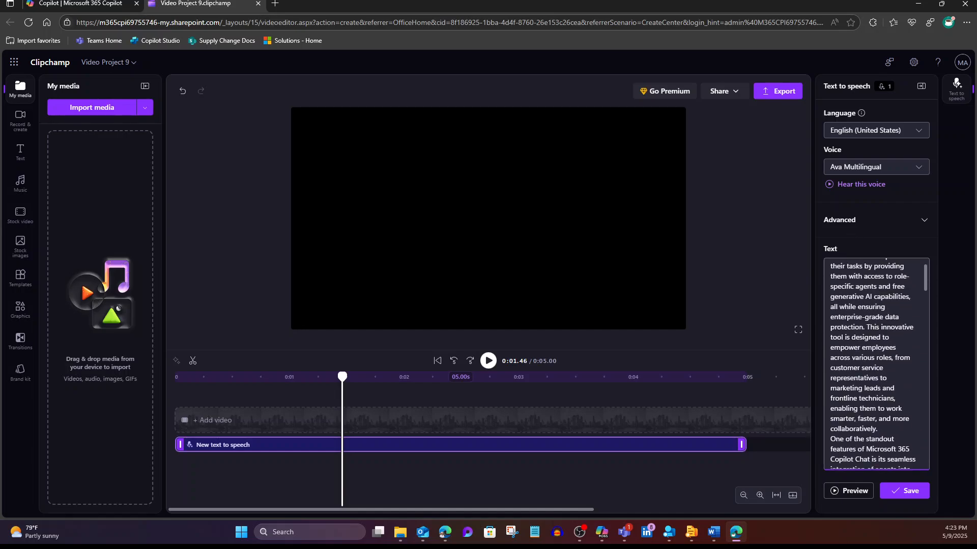
{"action": "left_click", "coordinate": [894, 494]}
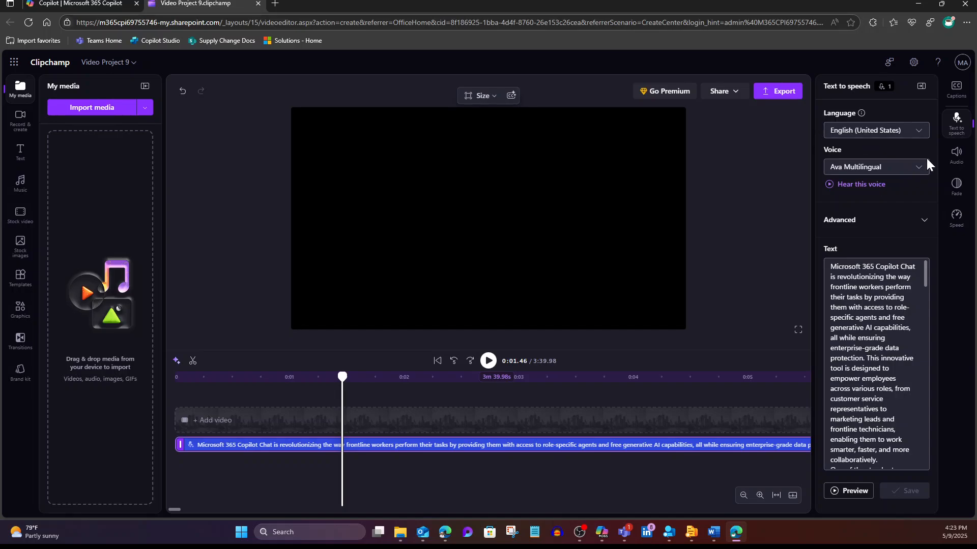
Check the available narration voices and play the first seconds of the narration from the start of the timeline.
{"action": "left_click", "coordinate": [918, 172]}
{"action": "left_click", "coordinate": [918, 172]}
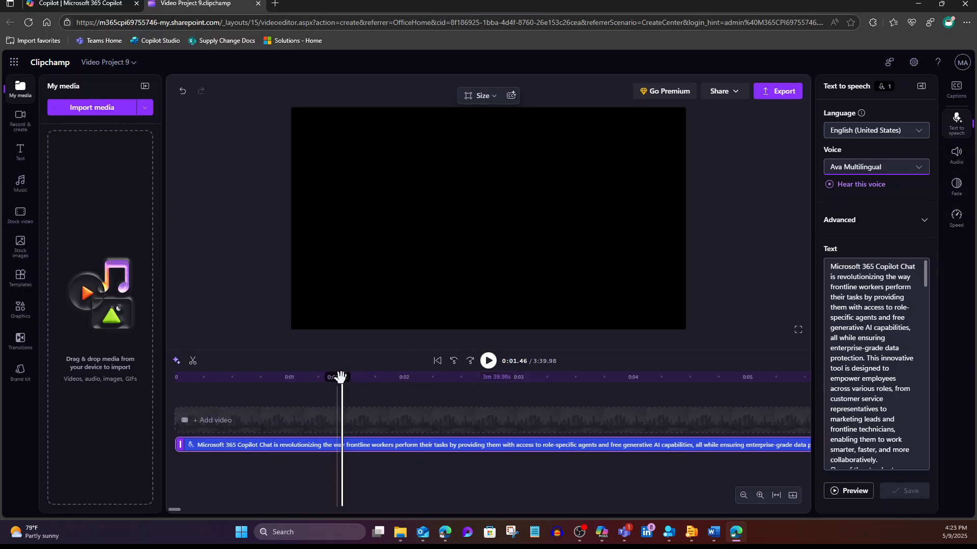
{"action": "left_click_drag", "start_coordinate": [342, 376], "coordinate": [146, 380]}
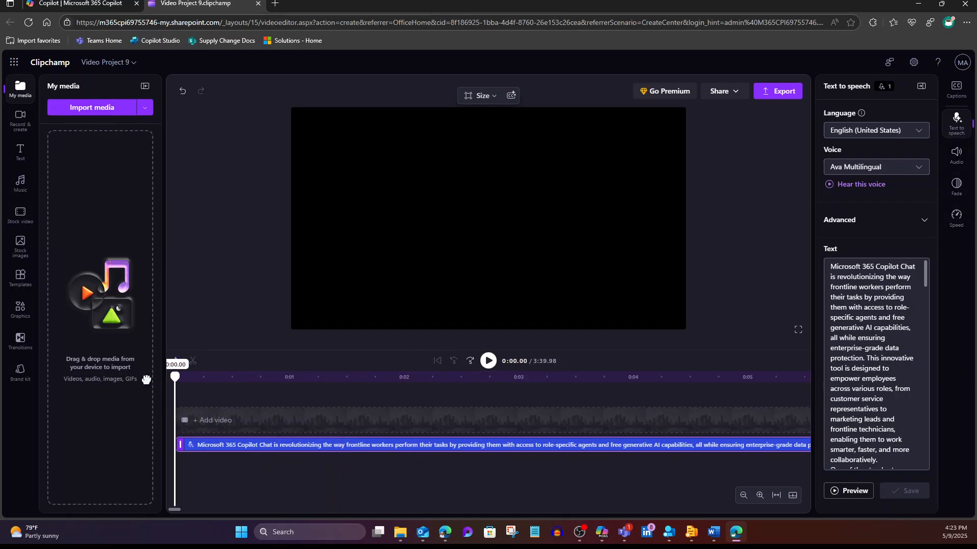
{"action": "left_click", "coordinate": [489, 362]}
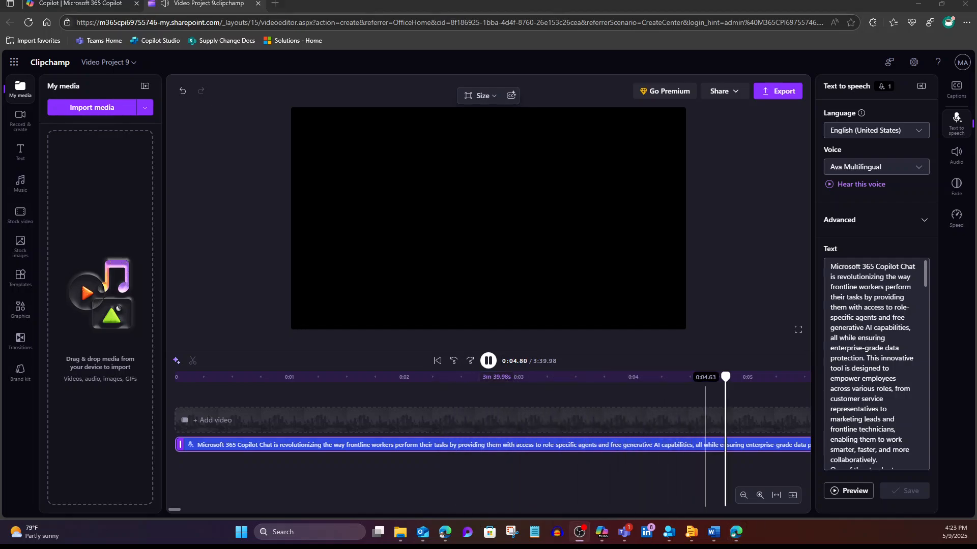
{"action": "left_click", "coordinate": [489, 362]}
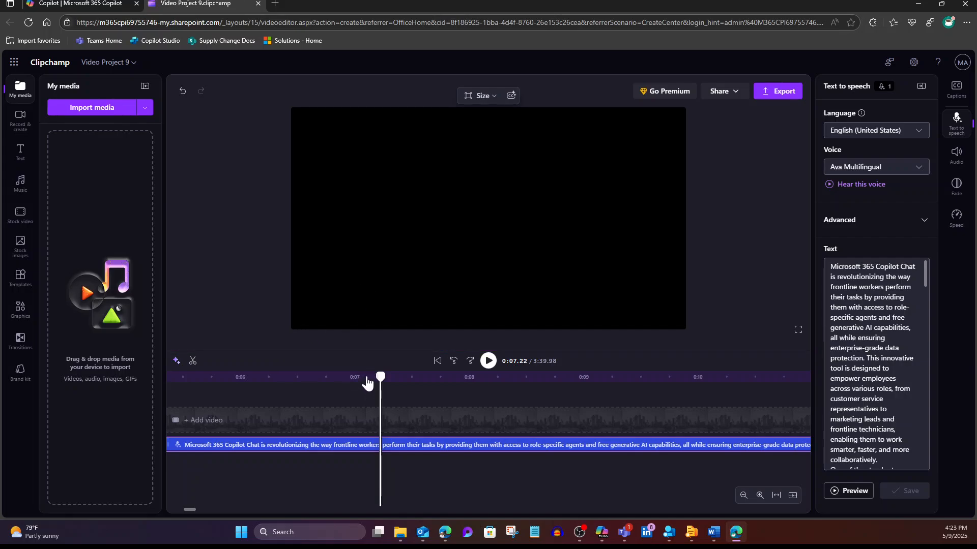
Move the playhead back to about 0:00.04 at the beginning of the timeline.
{"action": "left_click_drag", "start_coordinate": [381, 376], "coordinate": [151, 384]}
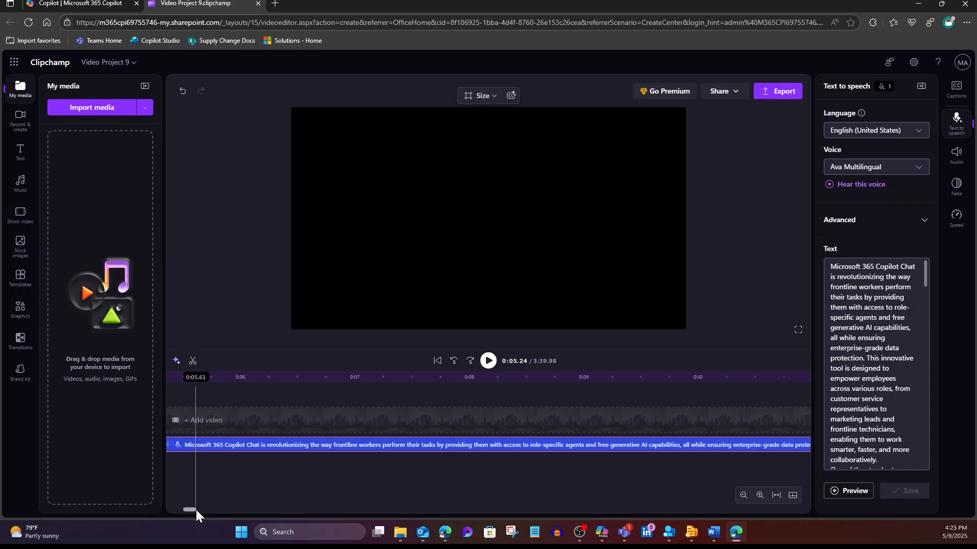
{"action": "left_click_drag", "start_coordinate": [196, 509], "coordinate": [148, 508]}
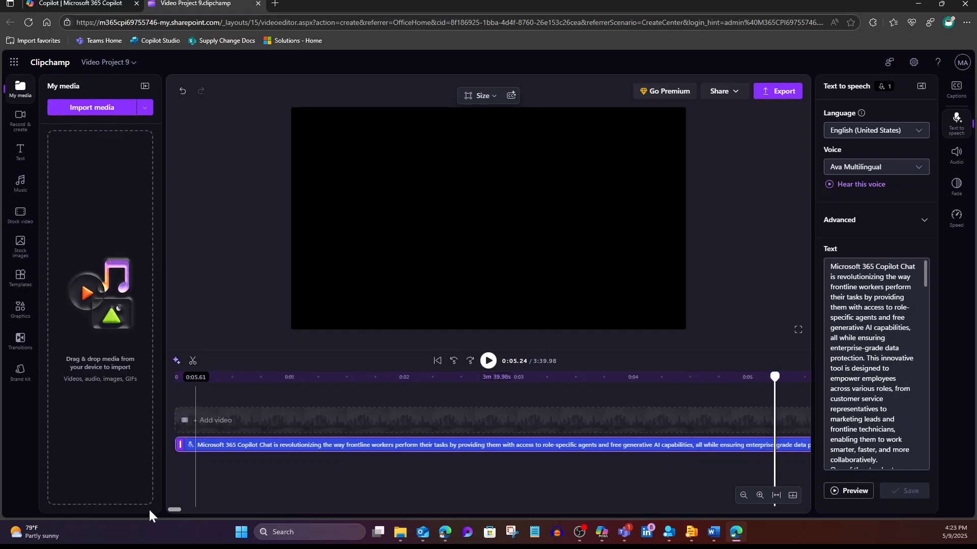
{"action": "left_click", "coordinate": [181, 377]}
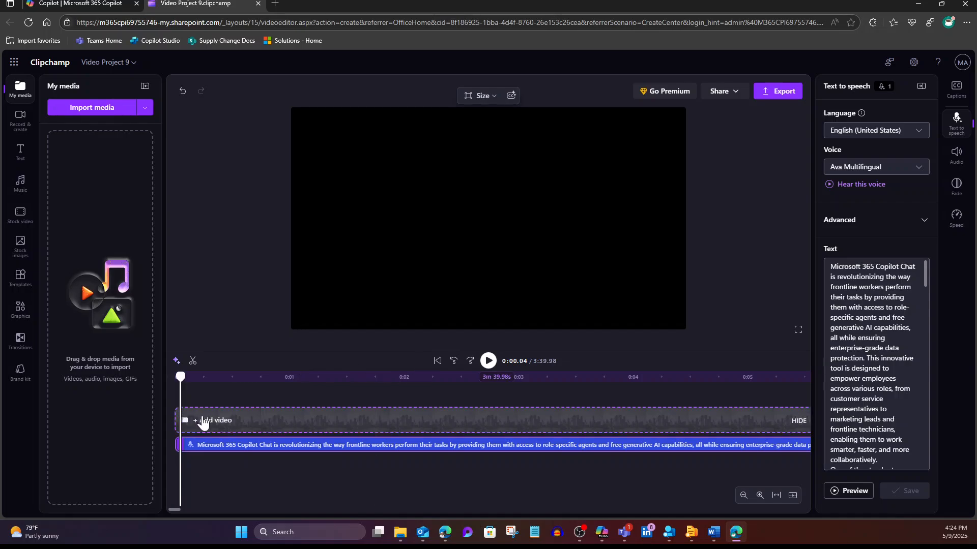
Import webinar.png from the Desktop and place it at the start of the timeline above the narration.
{"action": "left_click", "coordinate": [92, 108]}
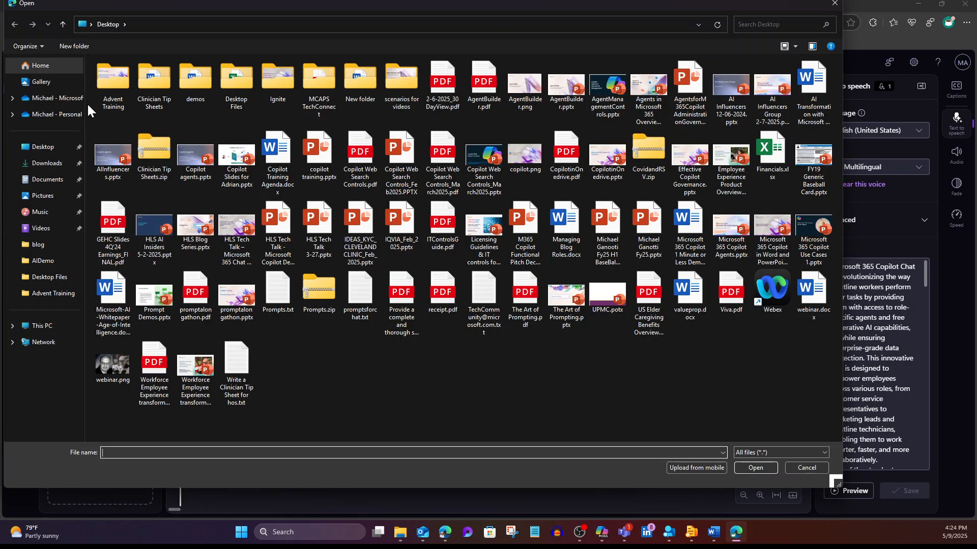
{"action": "double_click", "coordinate": [103, 361]}
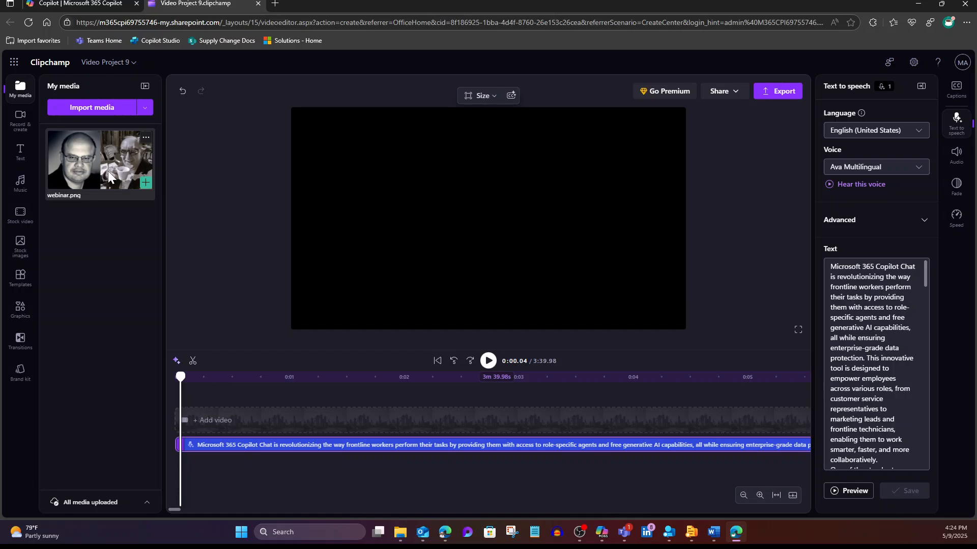
{"action": "left_click_drag", "start_coordinate": [78, 166], "coordinate": [178, 434]}
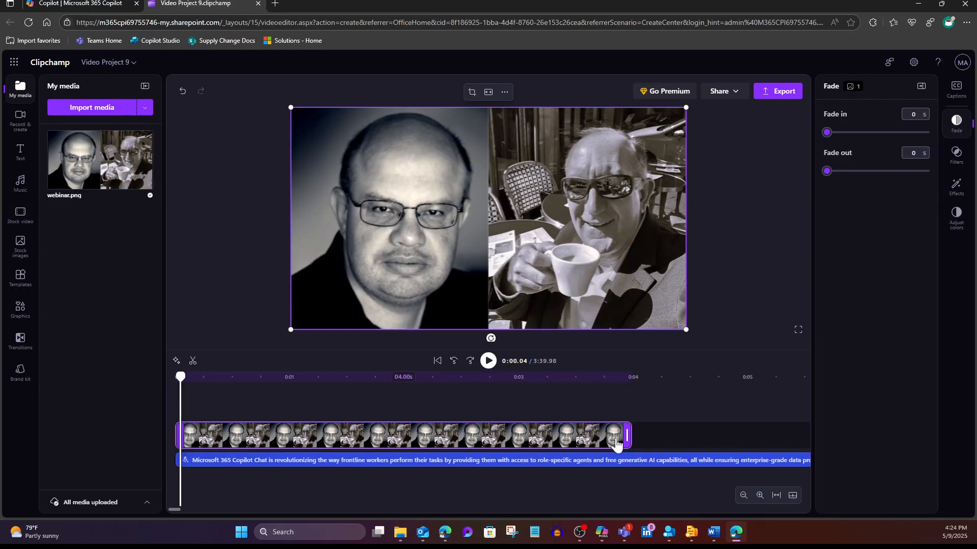
Extend the webinar.png clip to 3m 39s so it ends together with the narration clip.
{"action": "left_click", "coordinate": [743, 496]}
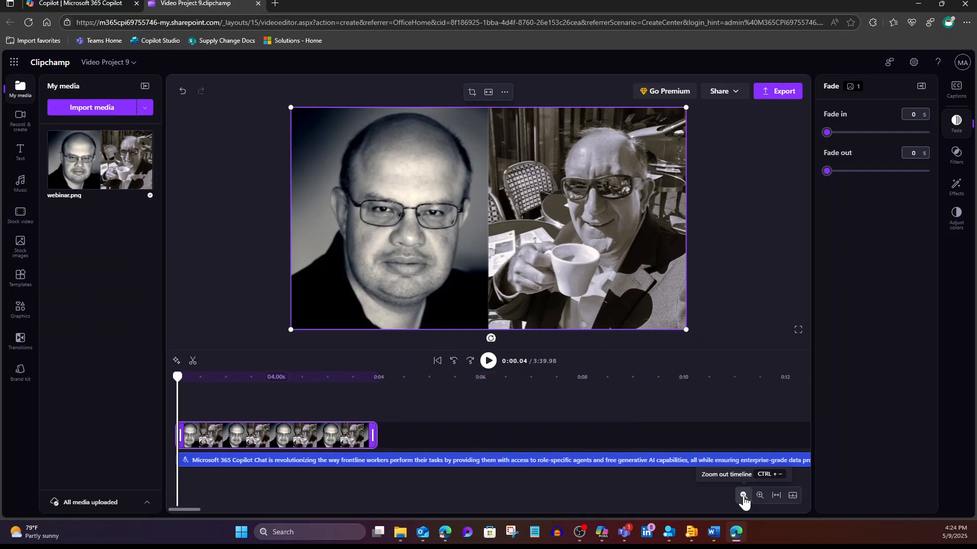
{"action": "left_click", "coordinate": [743, 496]}
{"action": "left_click_drag", "start_coordinate": [266, 435], "coordinate": [842, 442]}
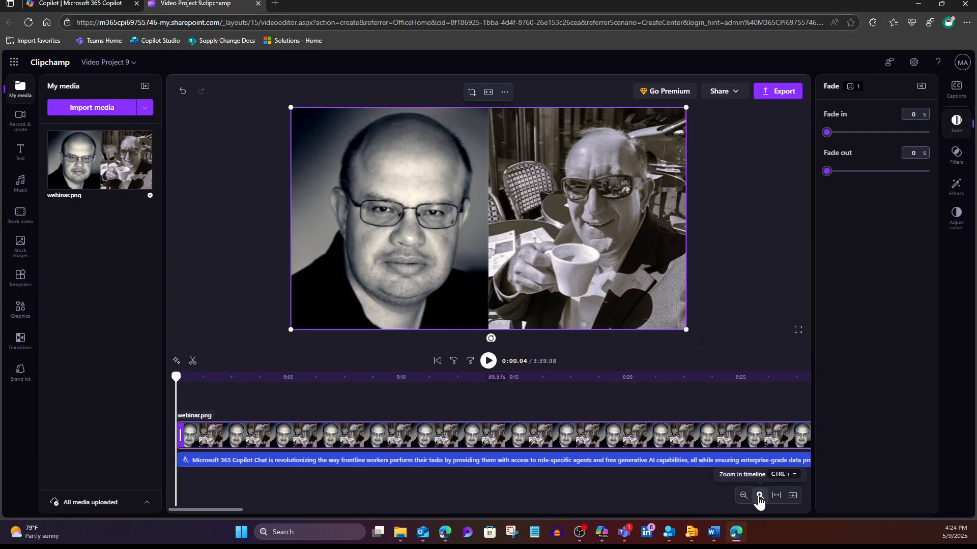
{"action": "left_click", "coordinate": [759, 496]}
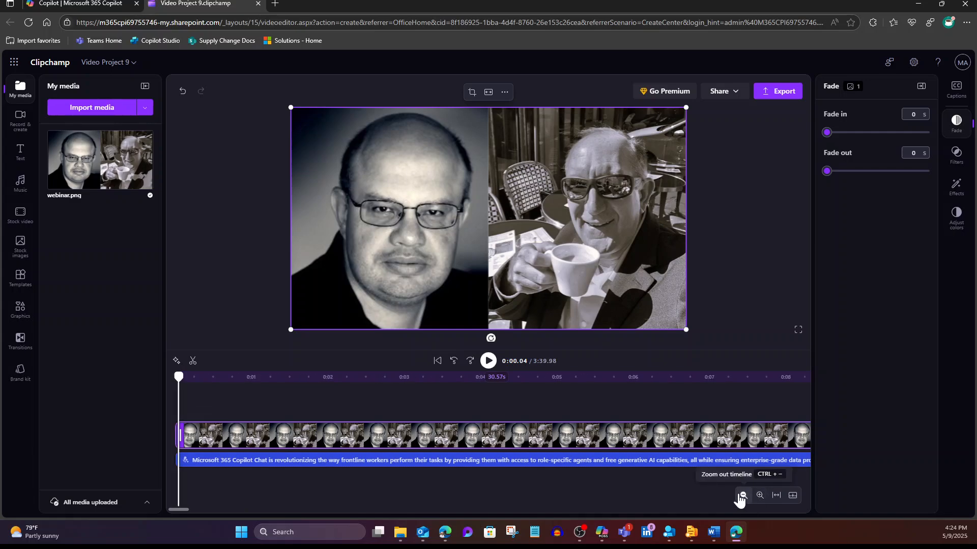
{"action": "left_click", "coordinate": [743, 496]}
{"action": "left_click", "coordinate": [743, 496]}
{"action": "left_click", "coordinate": [743, 496]}
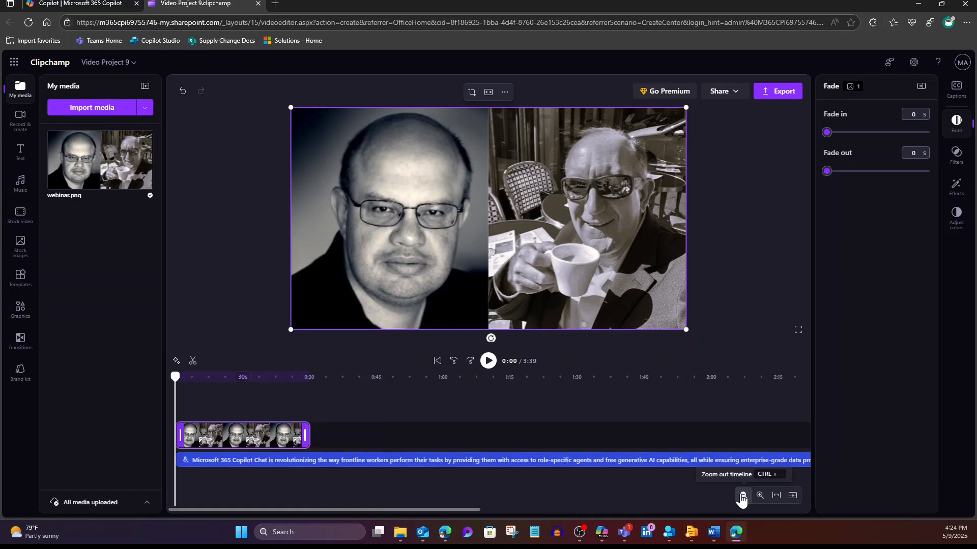
{"action": "left_click_drag", "start_coordinate": [314, 439], "coordinate": [794, 437]}
{"action": "left_click", "coordinate": [743, 496]}
{"action": "left_click", "coordinate": [743, 496]}
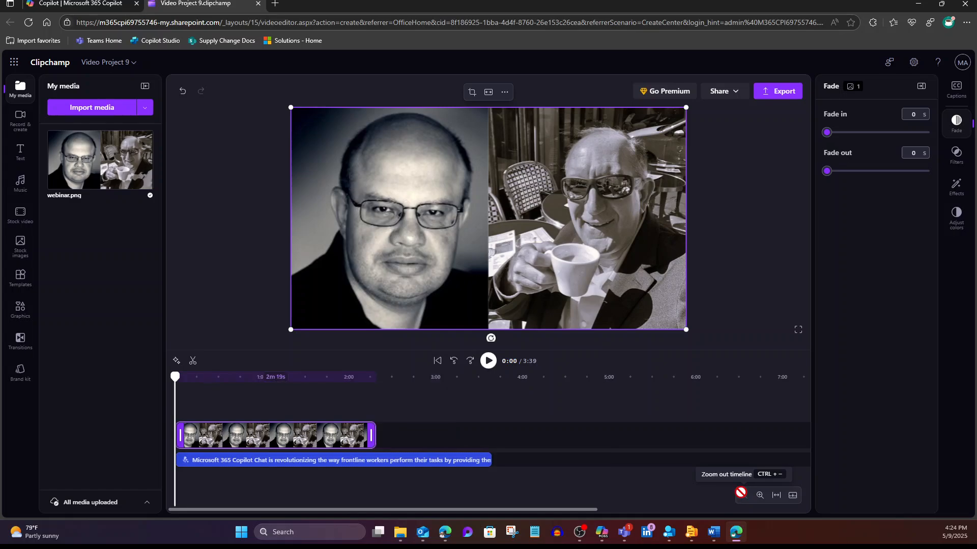
{"action": "left_click_drag", "start_coordinate": [375, 436], "coordinate": [486, 438]}
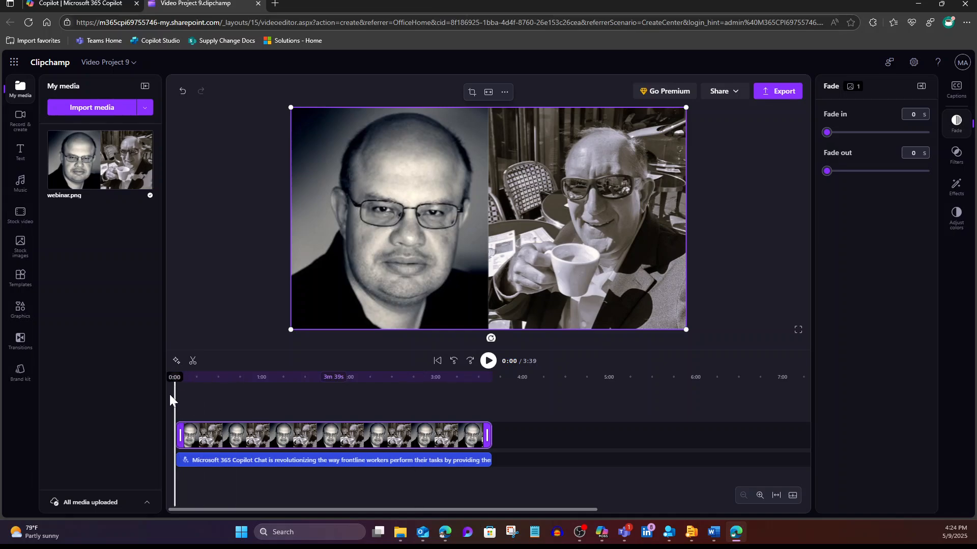
Preview the first seconds of the combined image and narration, and export the video in 1080p quality to OneDrive.
{"action": "left_click", "coordinate": [489, 363]}
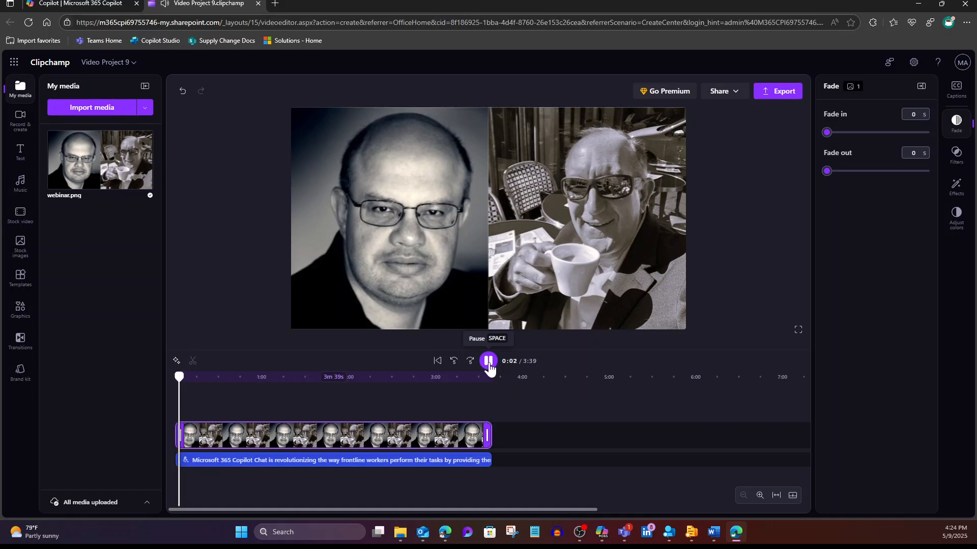
{"action": "left_click", "coordinate": [489, 363]}
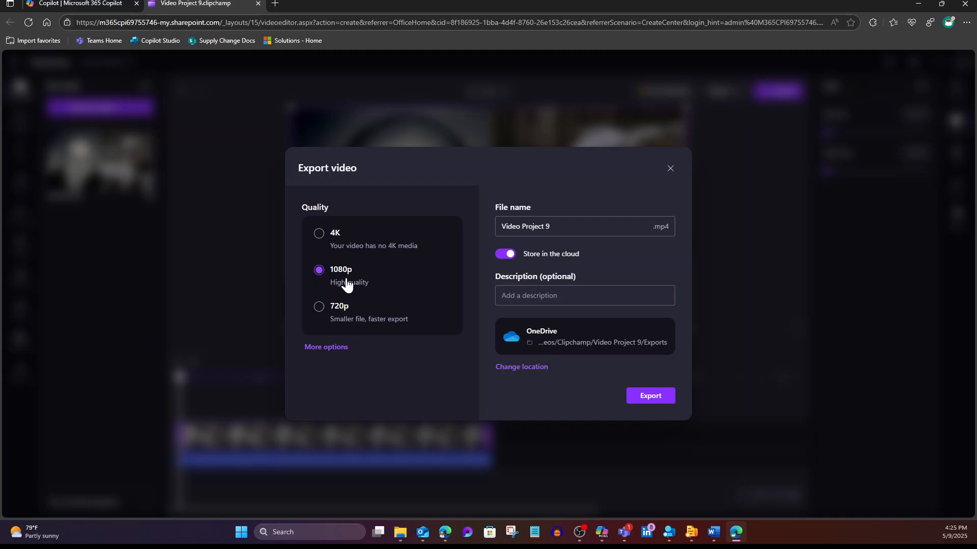
{"action": "left_click", "coordinate": [644, 397]}
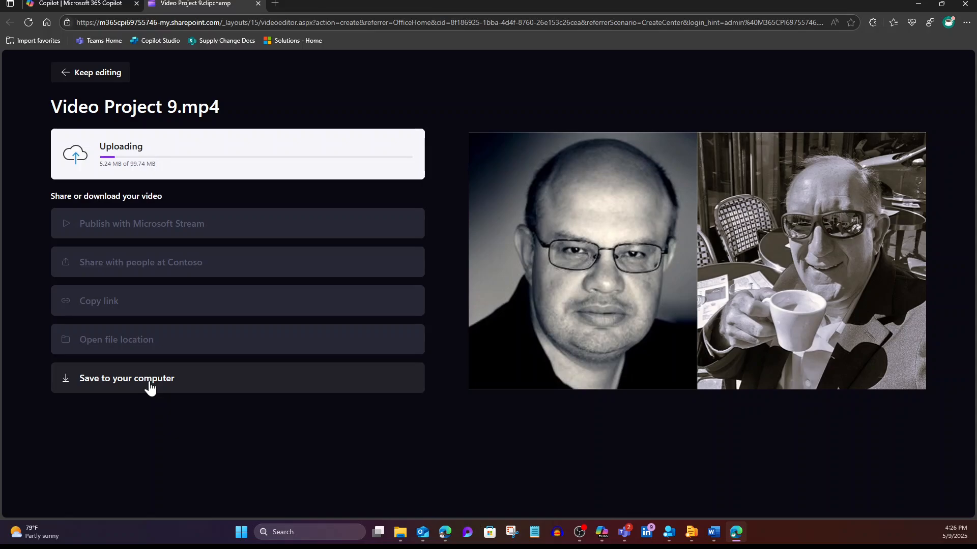
Save a copy of the exported video to the computer's Documents folder as CollabWithCopilot.mp4.
{"action": "left_click", "coordinate": [150, 389]}
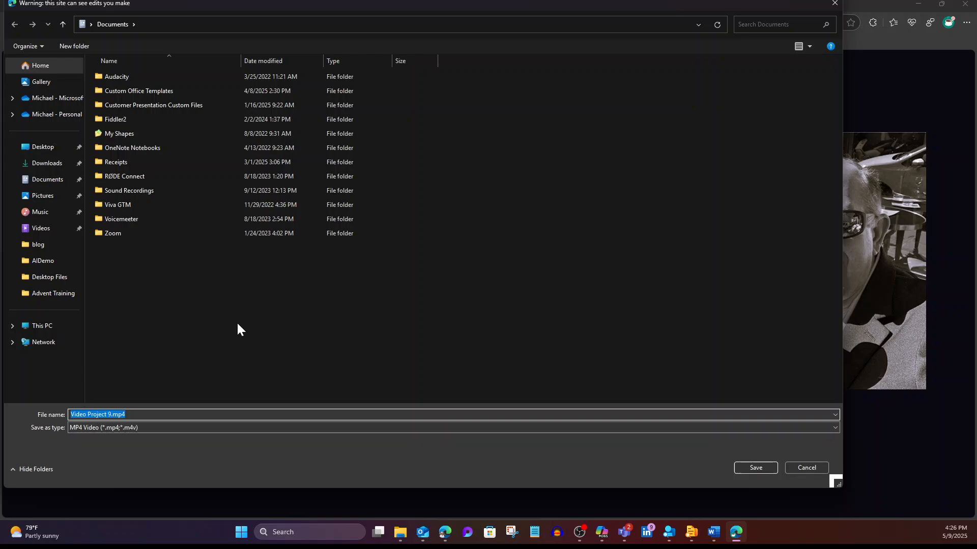
{"action": "left_click", "coordinate": [90, 415]}
{"action": "left_click_drag", "start_coordinate": [112, 415], "coordinate": [27, 413]}
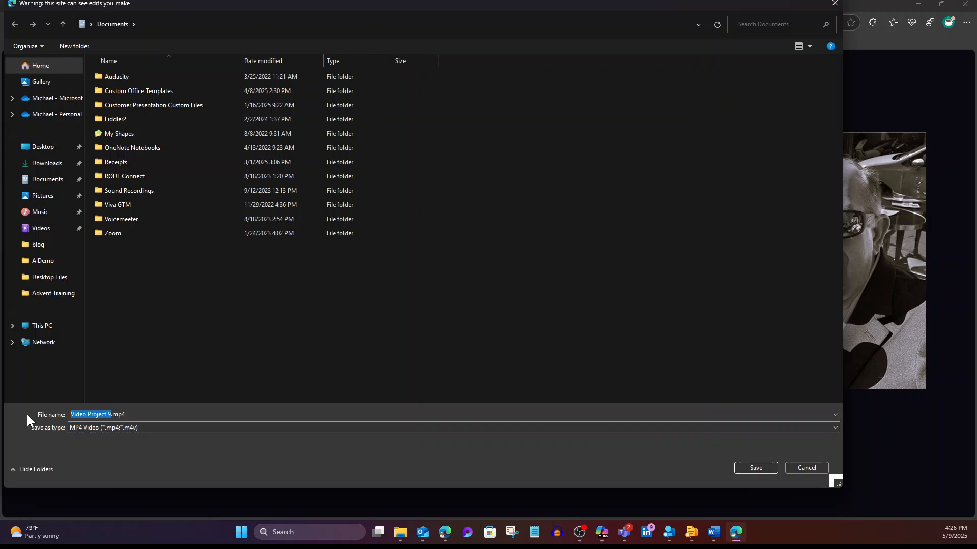
{"action": "type", "text": "CollabWithCopilot"}
{"action": "left_click", "coordinate": [755, 471]}
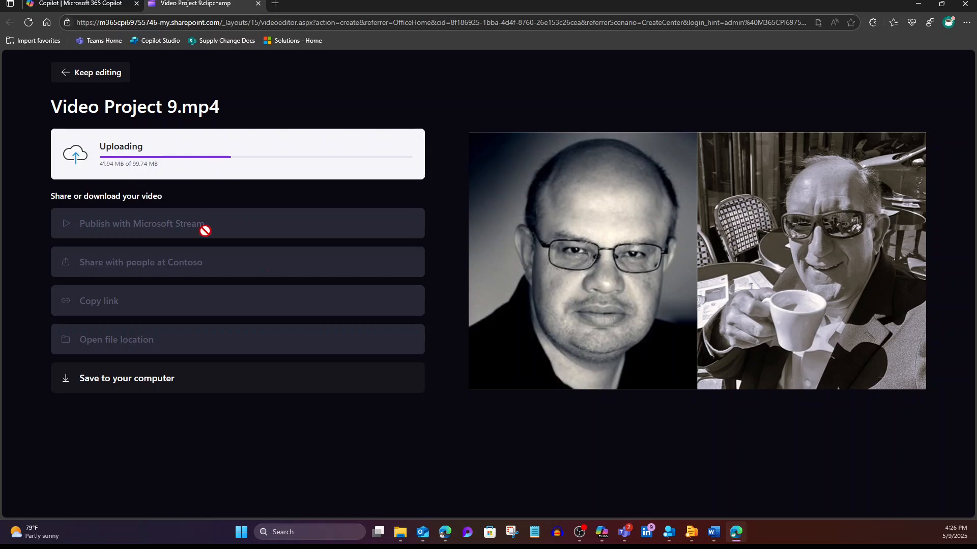
Play the exported video in the preview on the export page.
{"action": "mouse_move", "coordinate": [607, 388]}
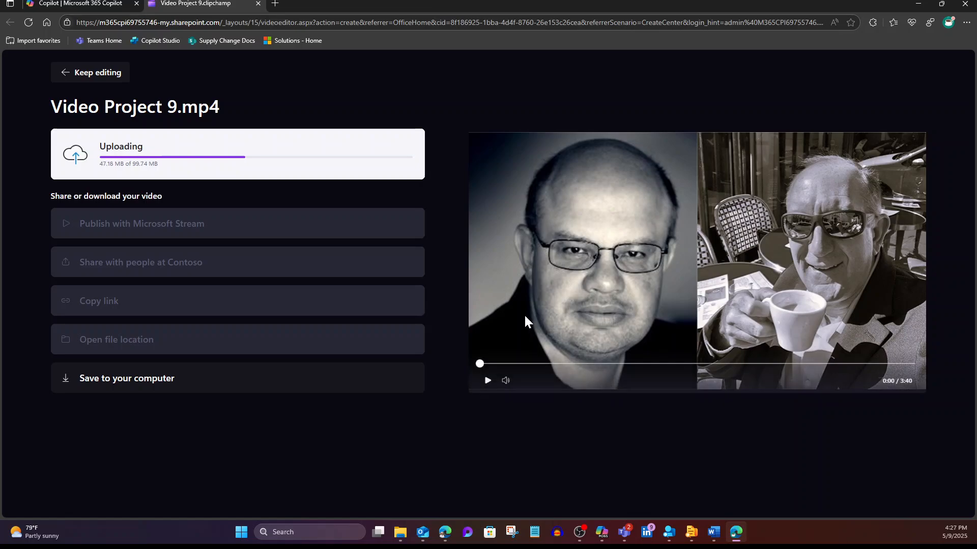
{"action": "left_click", "coordinate": [485, 382]}
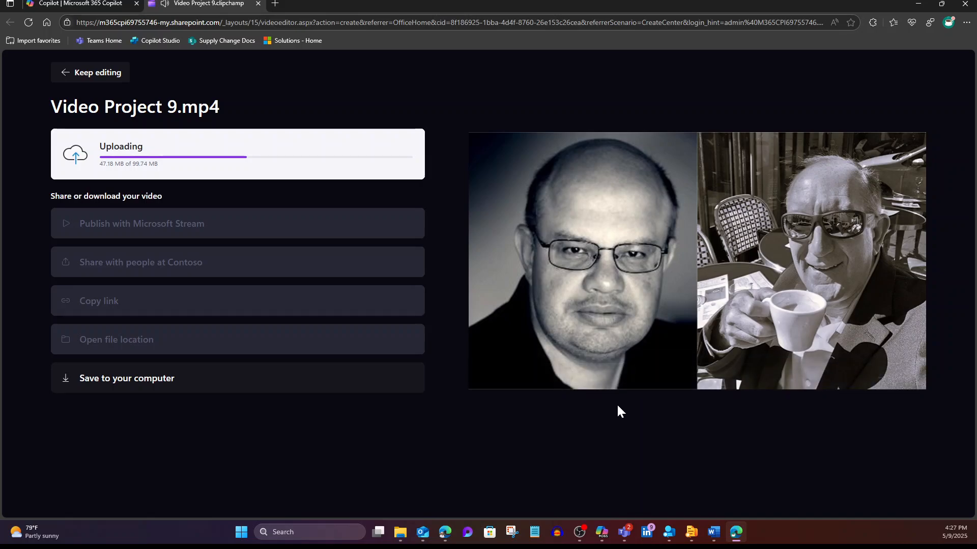